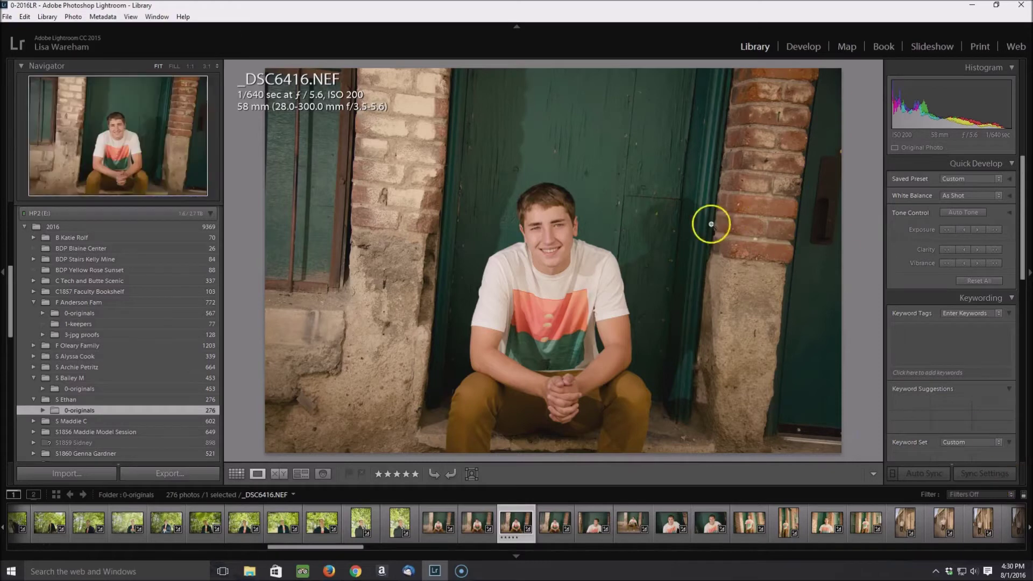
Browse the portraits in front of the green door and examine the face in _DSC6414.NEF at full size.
left_click(590, 532)
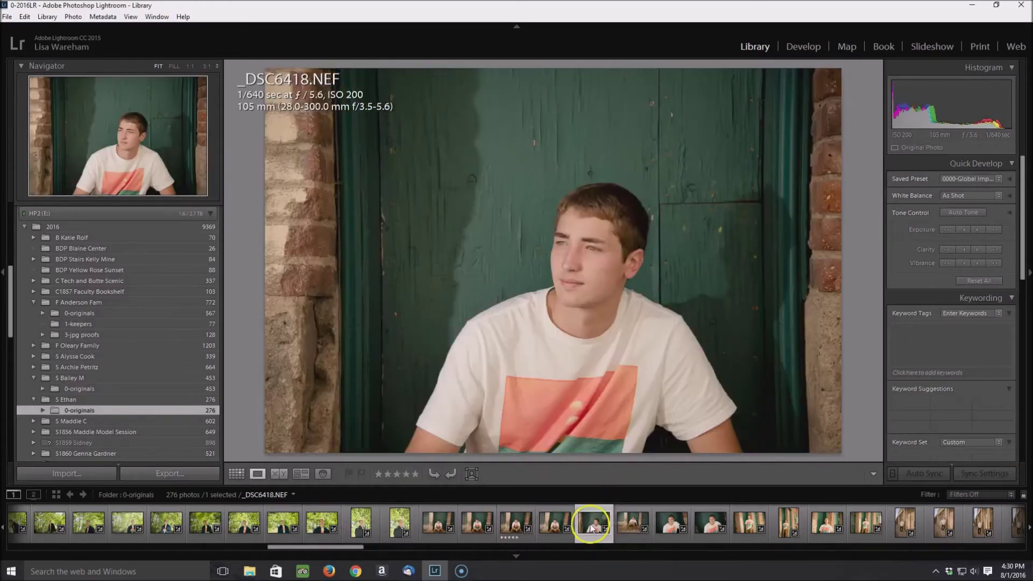
left_click(553, 531)
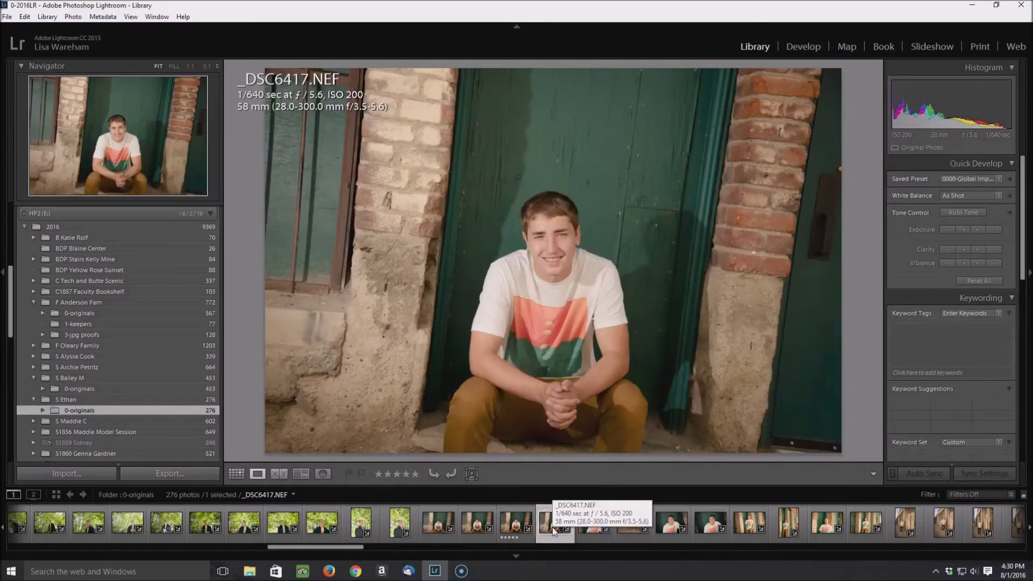
left_click(556, 526)
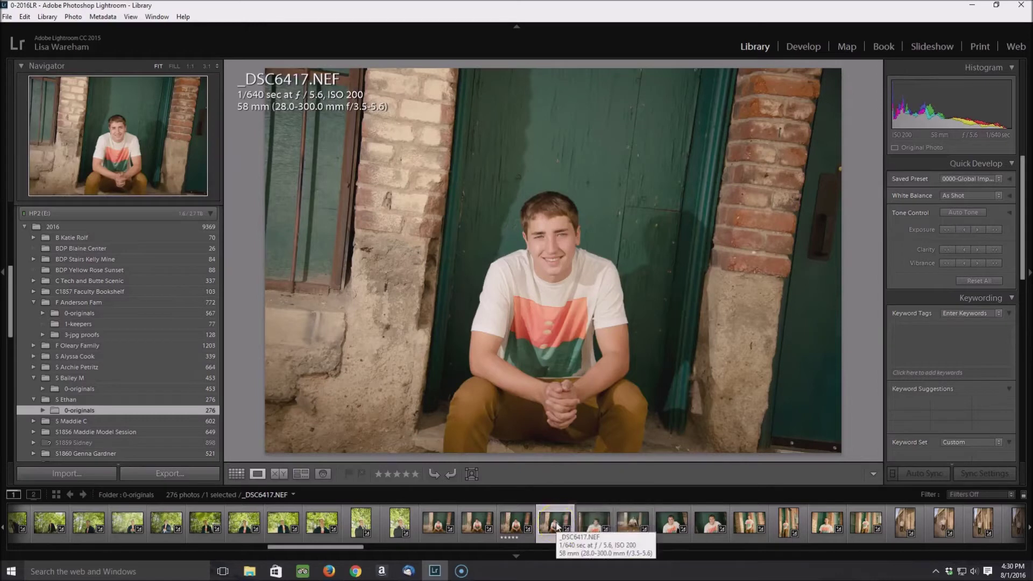
left_click(512, 522)
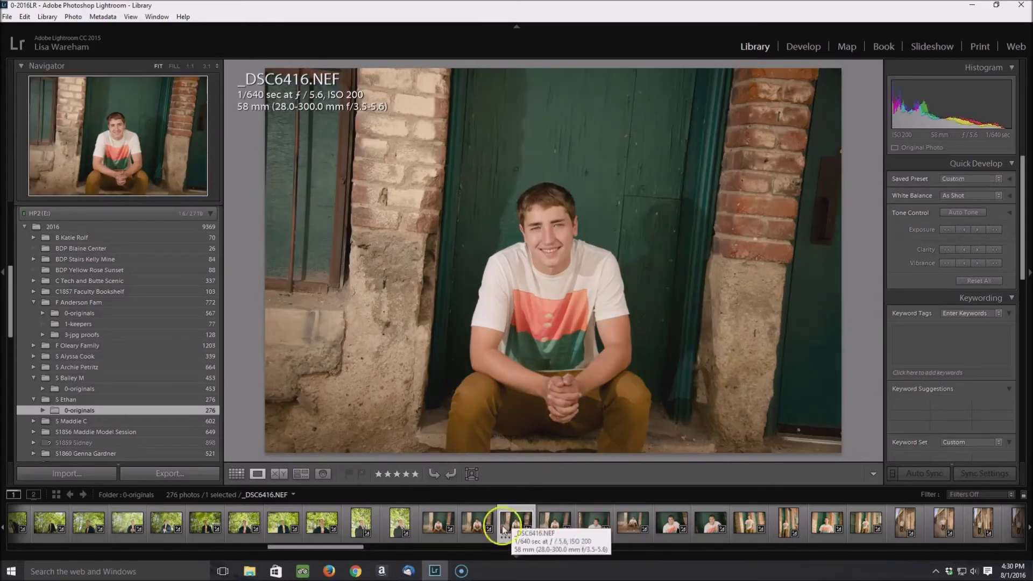
left_click(470, 522)
left_click(436, 526)
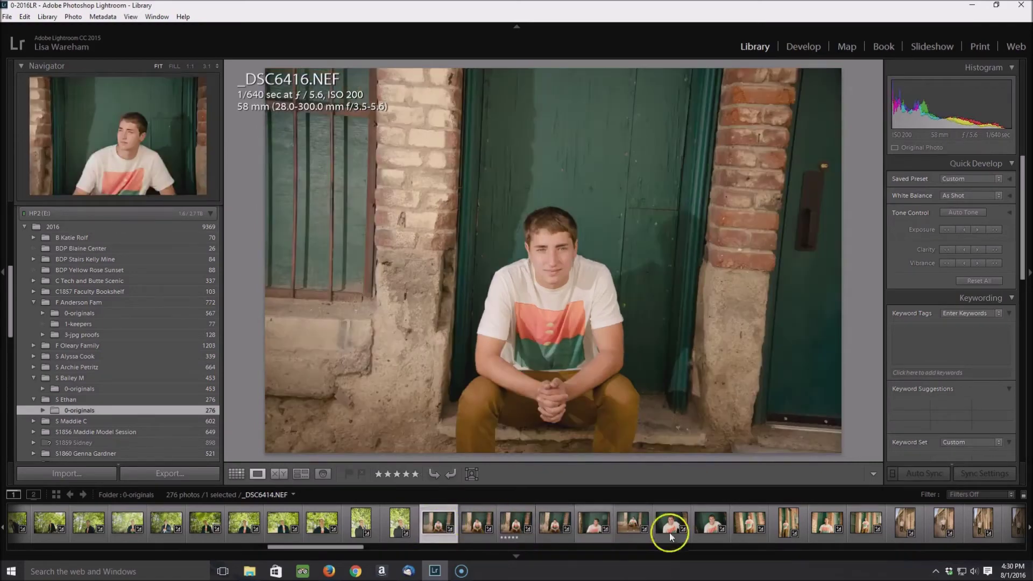
left_click(544, 247)
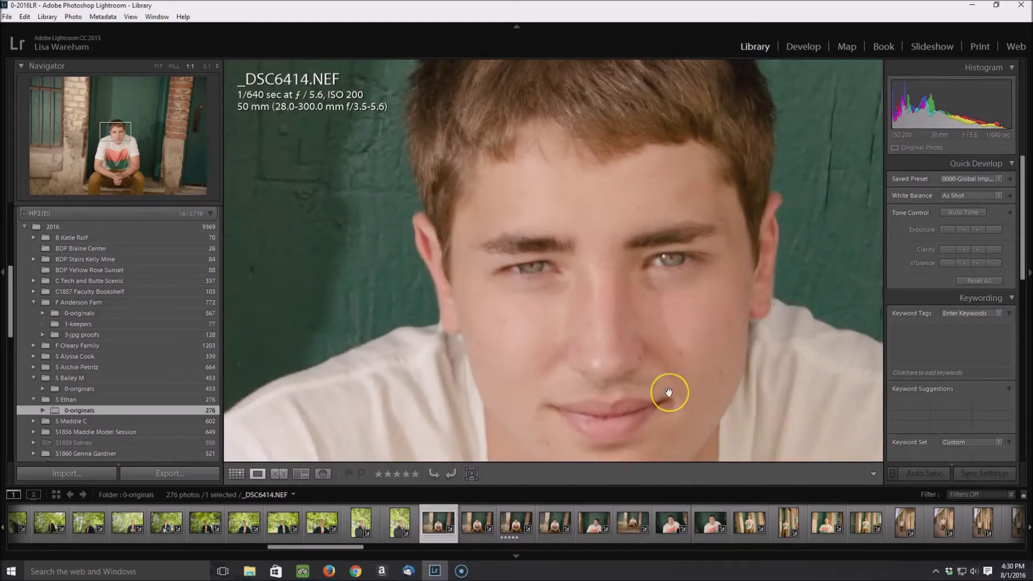
left_click(630, 353)
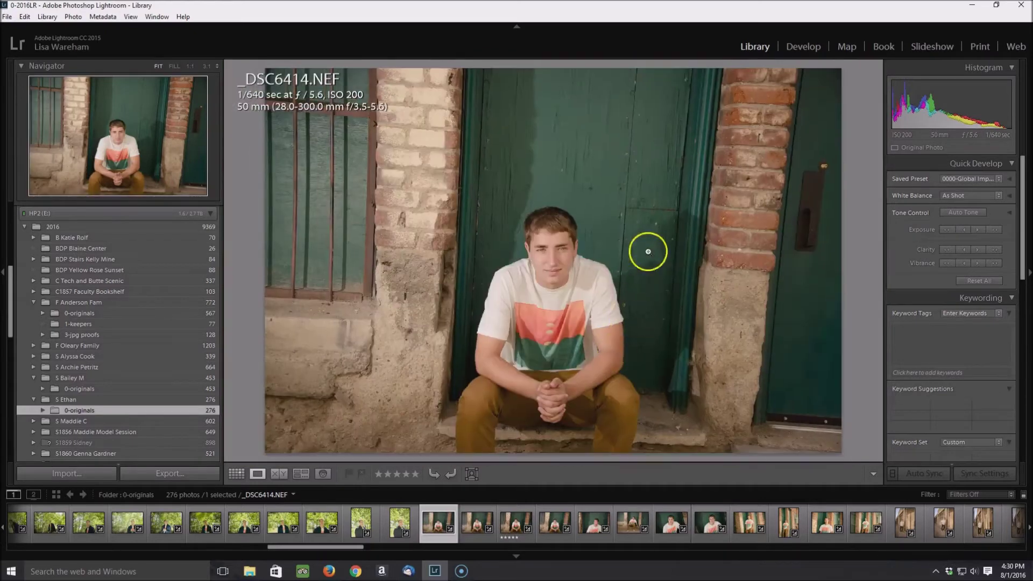
Open the tilted close portrait _DSC6421.NEF in the Develop module.
left_click(806, 46)
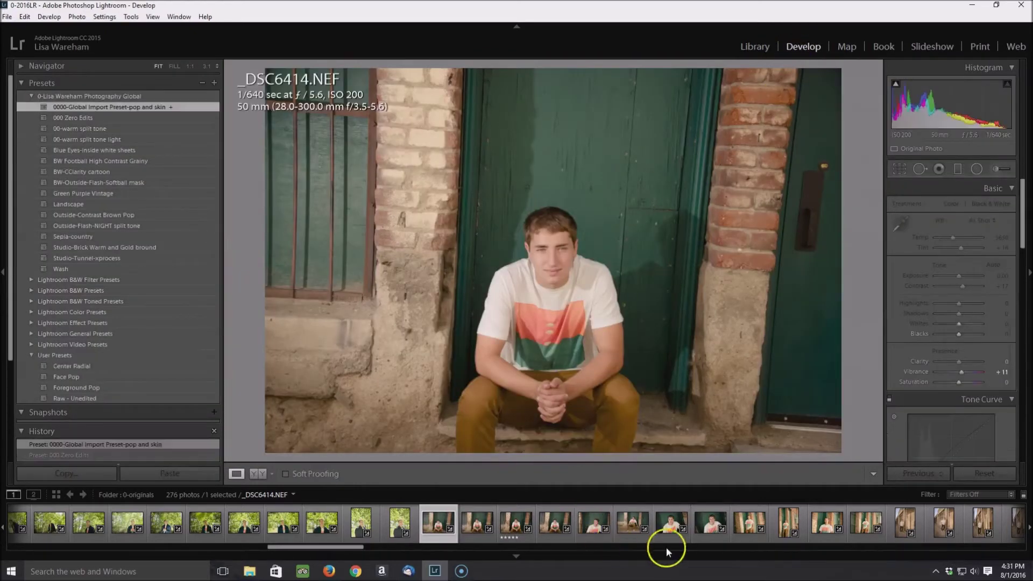
left_click(704, 523)
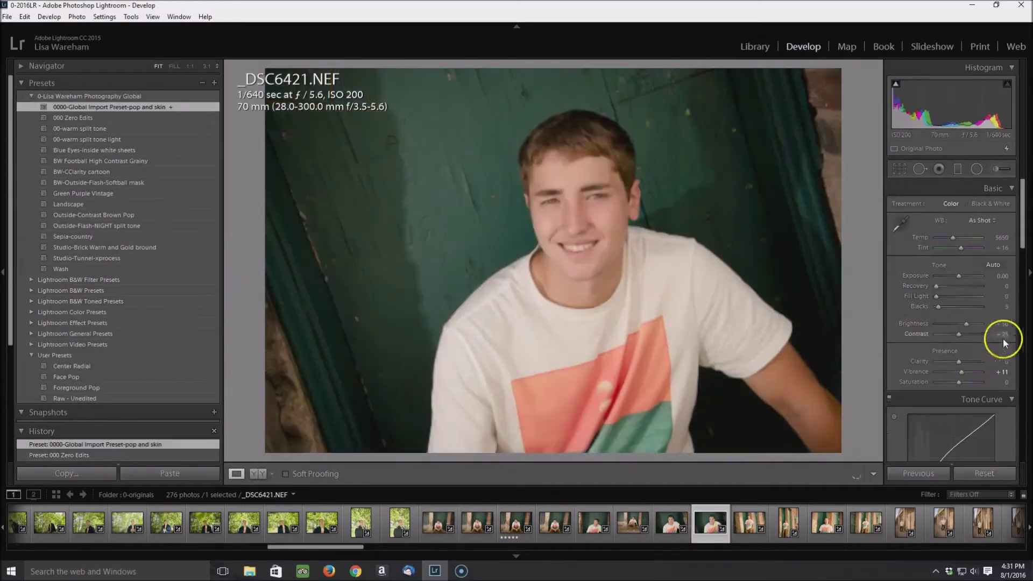
Try Exposure +0.86, Recovery 49, Vibrance +76 and Saturation -62 on the portrait, and clear them with the 000 Zero Edits preset.
left_click_drag(958, 276, 963, 276)
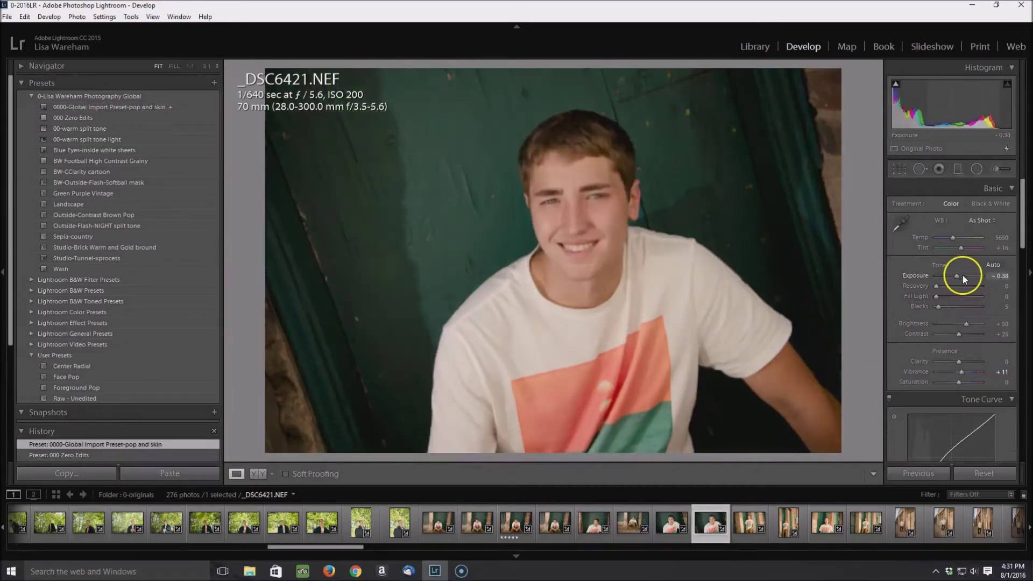
left_click_drag(960, 373, 938, 377)
left_click_drag(936, 286, 958, 287)
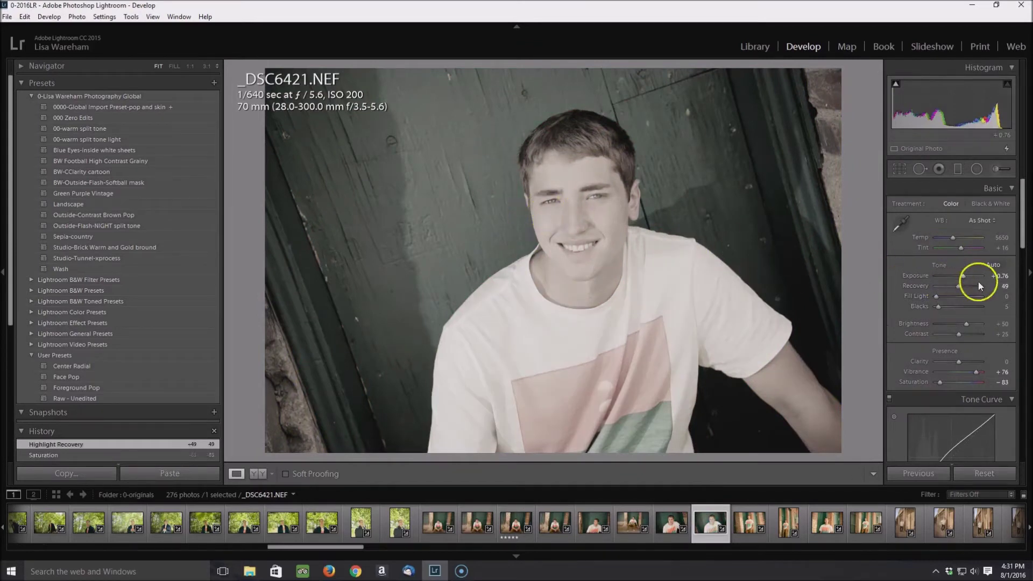
mouse_move(961, 275)
left_mouse_down()
mouse_move(947, 272)
mouse_move(963, 275)
left_mouse_up()
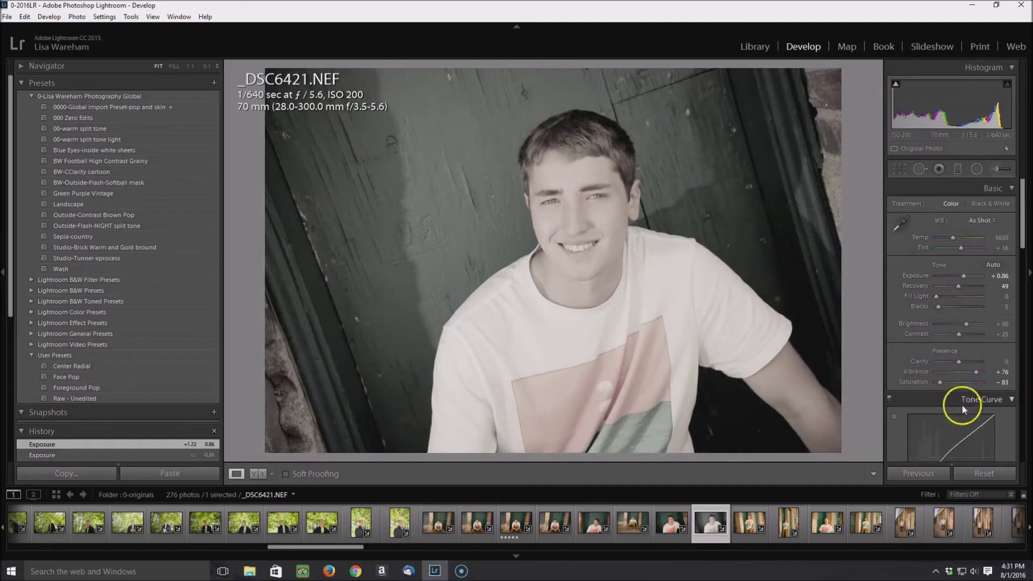
left_click(962, 382)
left_click_drag(960, 381, 944, 382)
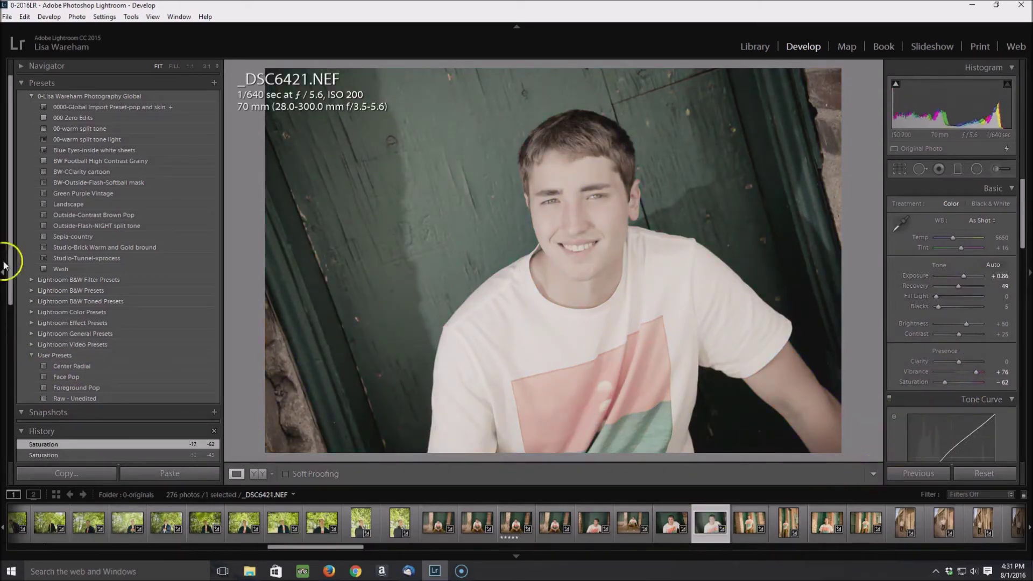
left_click(76, 118)
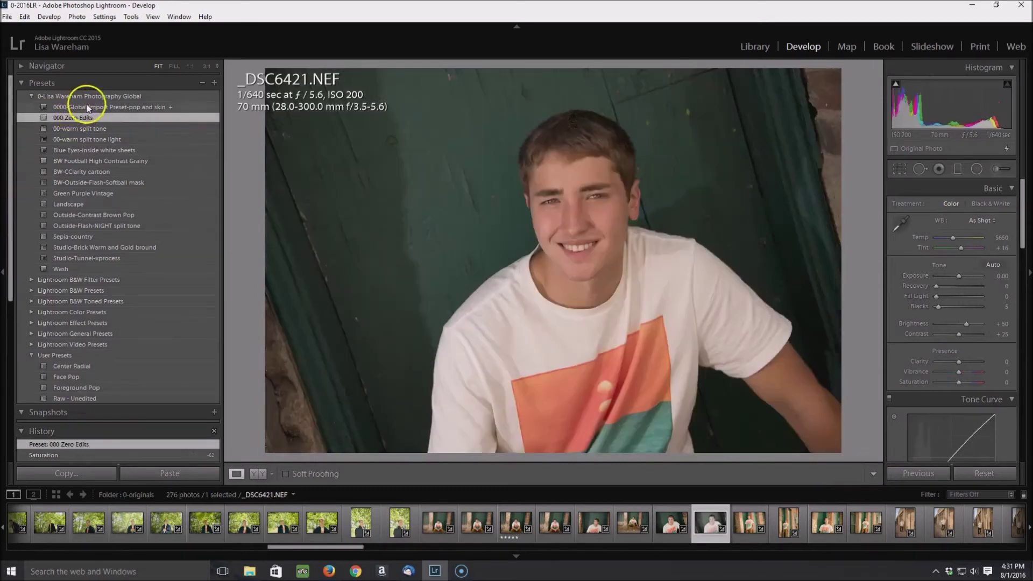
Reset _DSC6416.NEF with the 000 Zero Edits preset and reapply 0000-Global Import Preset-pop and skin.
left_click(513, 524)
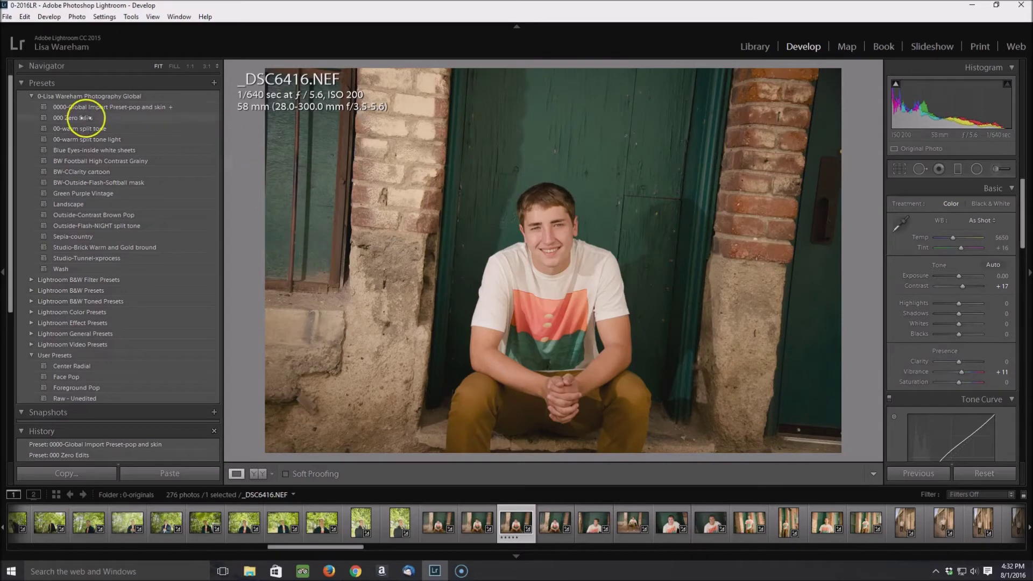
left_click(86, 117)
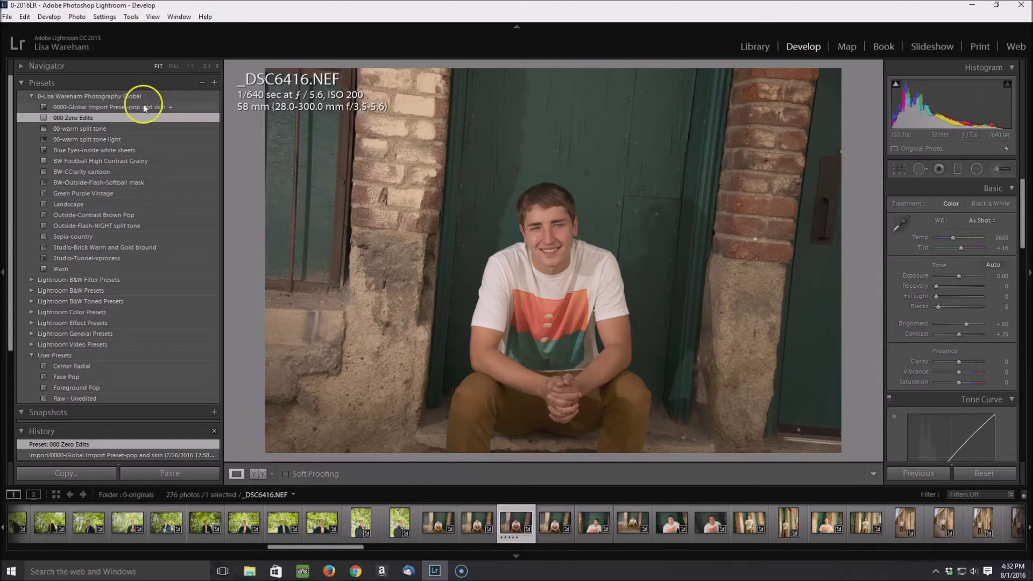
left_click(90, 107)
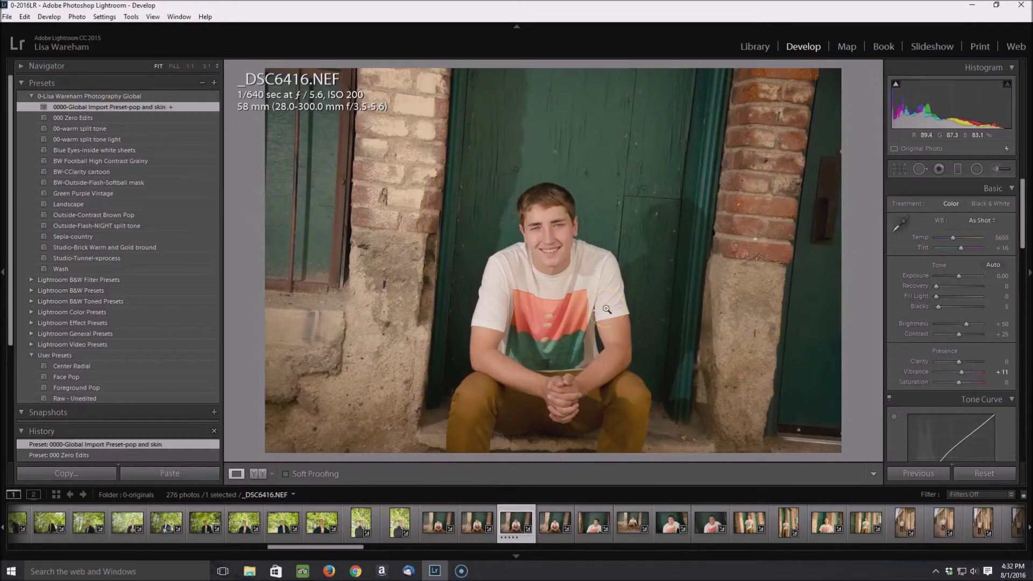
Set the exposure of _DSC6417.NEF to -0.19.
left_click(551, 533)
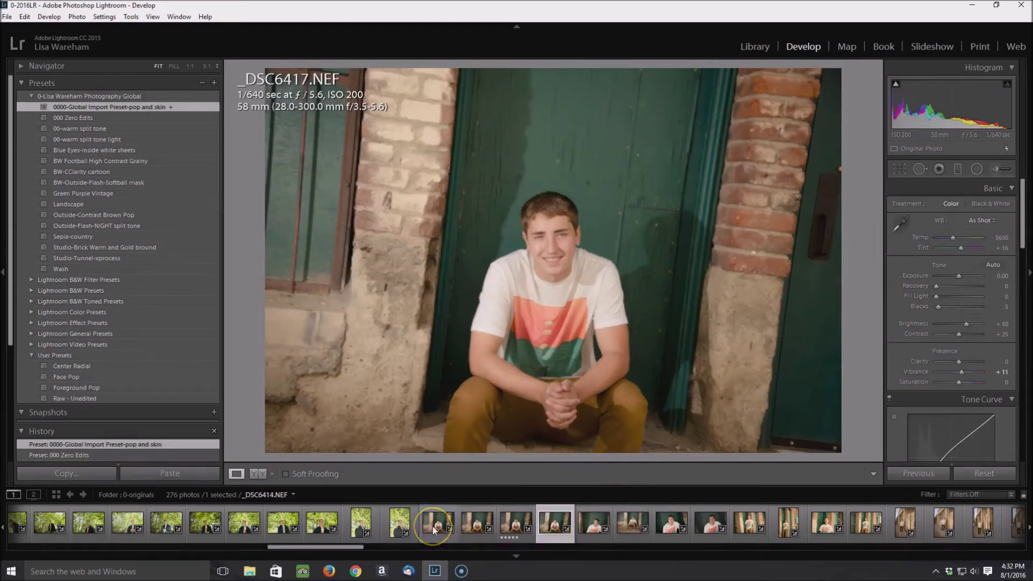
left_click_drag(960, 276, 957, 275)
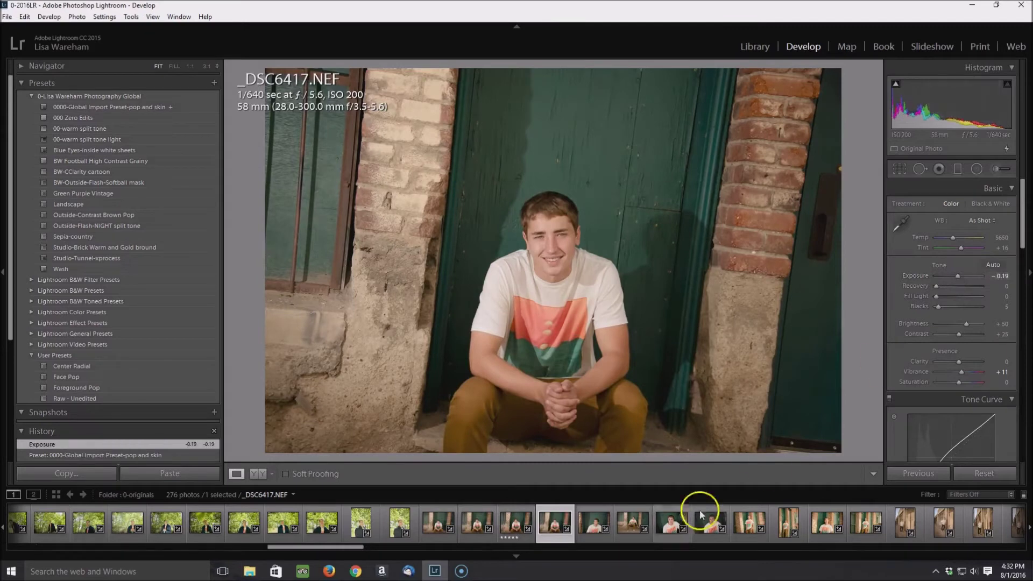
Compare 0000-Global Import Preset-pop and skin with 000 Zero Edits on _DSC6421.NEF, leaving the global import preset applied.
left_click(435, 530)
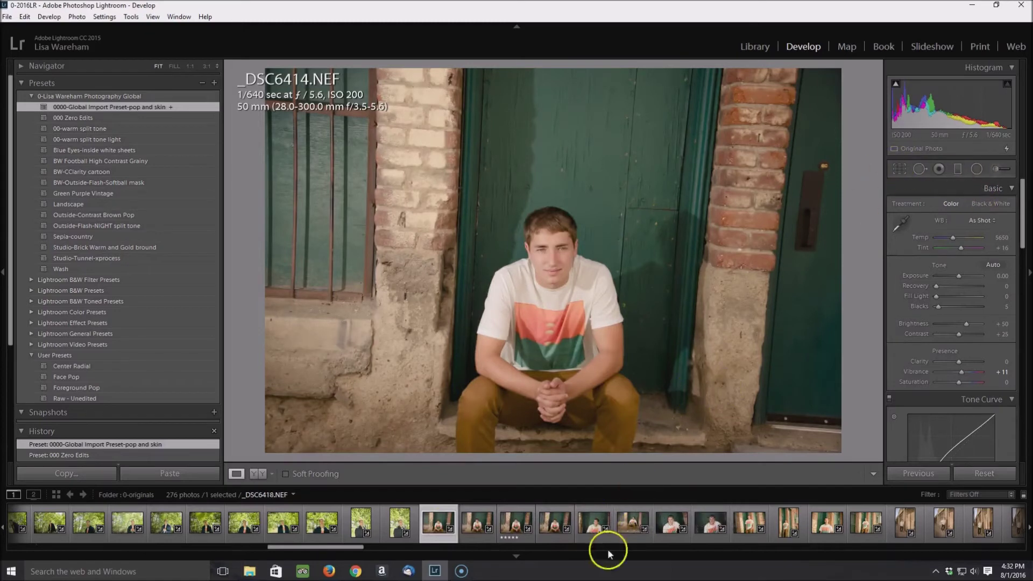
left_click(707, 526)
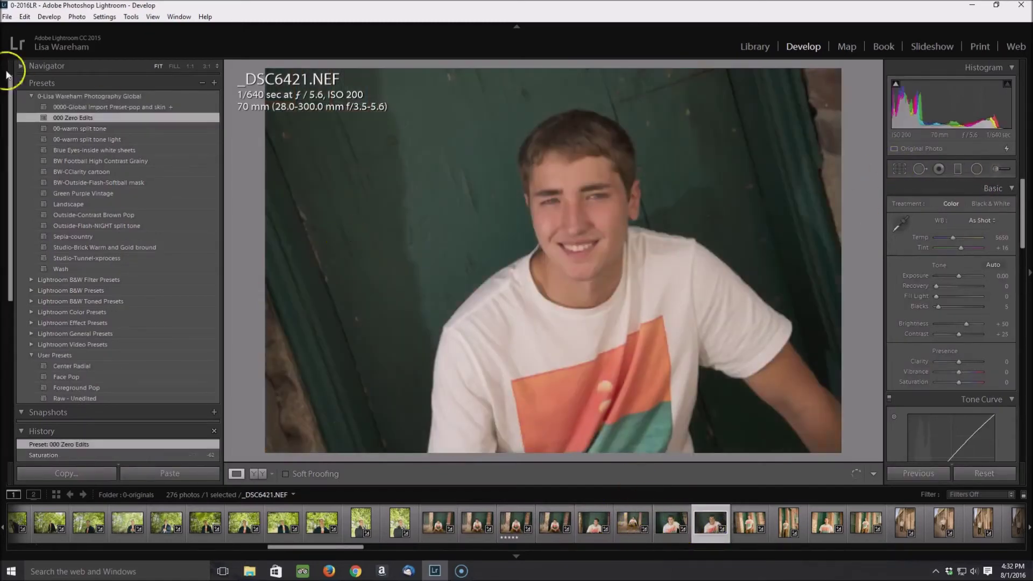
left_click(90, 108)
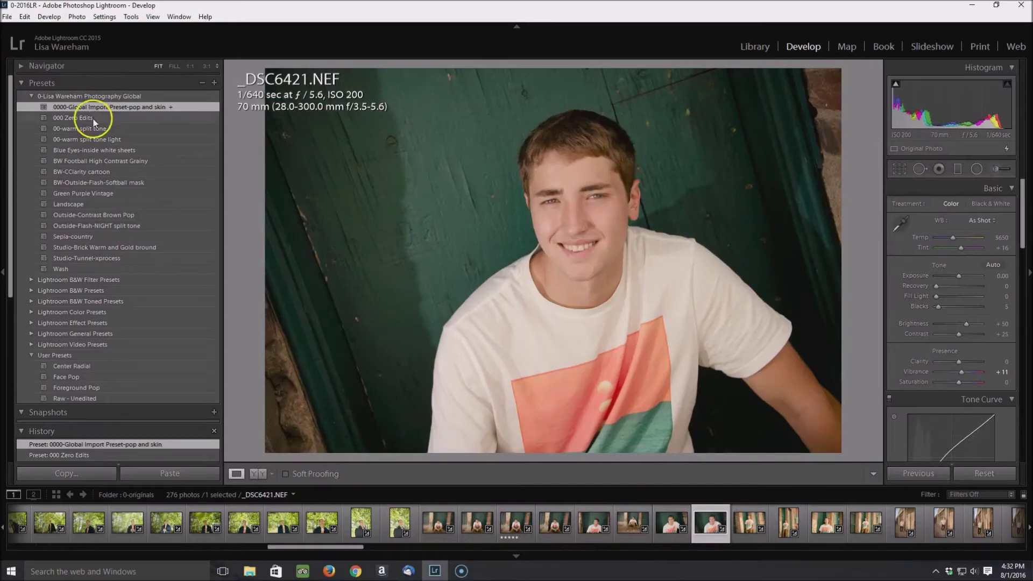
left_click(88, 117)
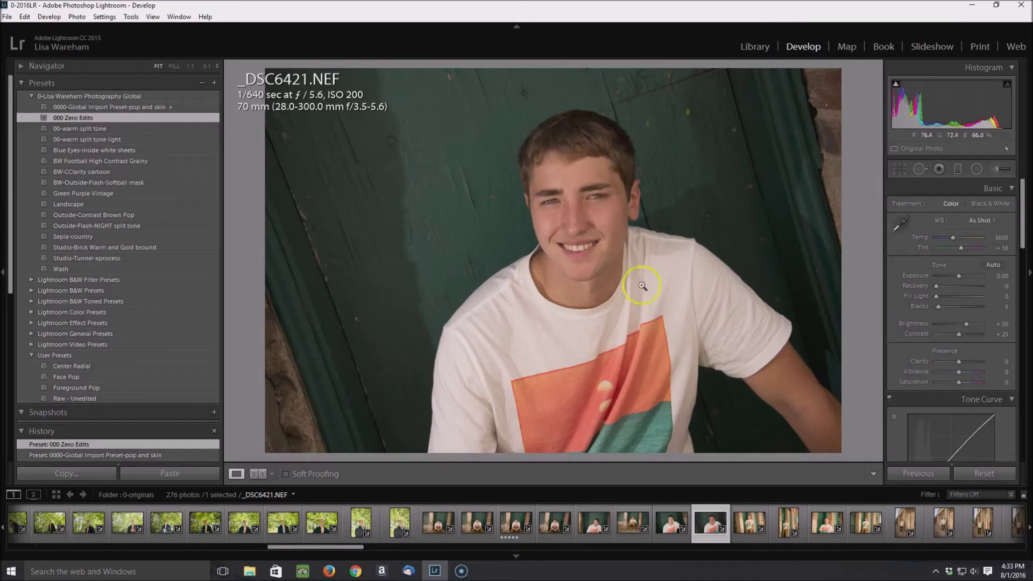
left_click(125, 108)
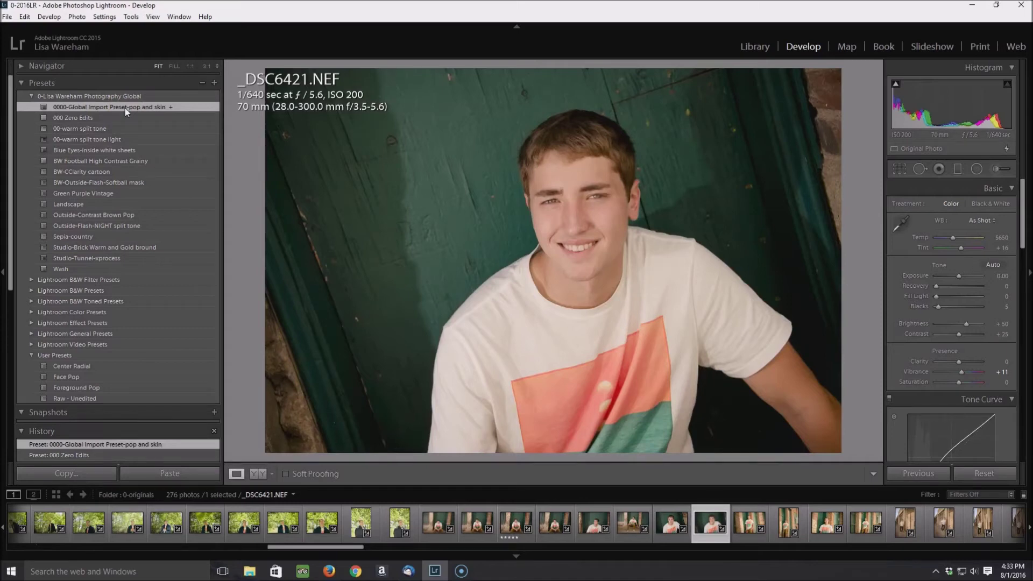
left_click(118, 115)
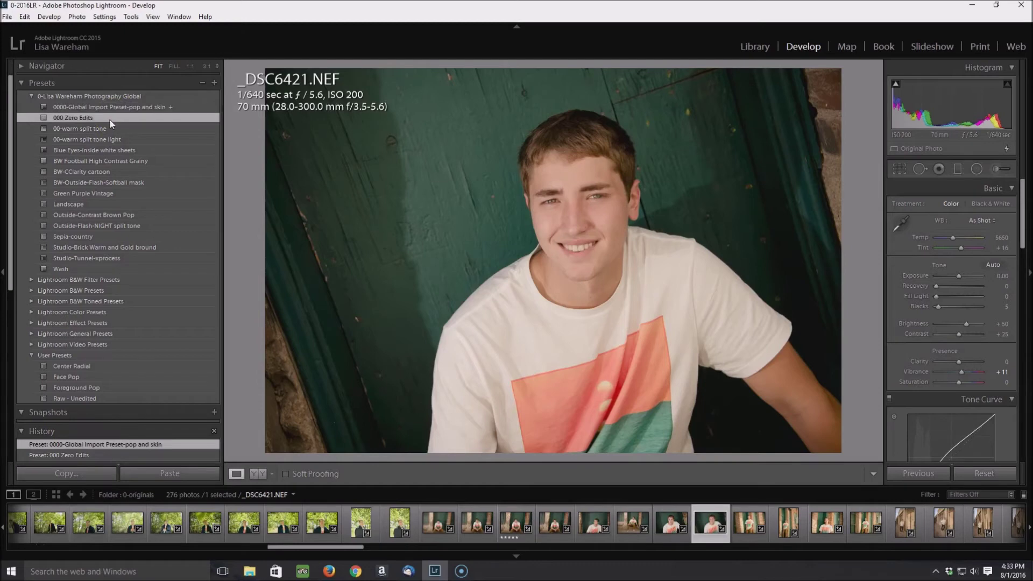
left_click(108, 108)
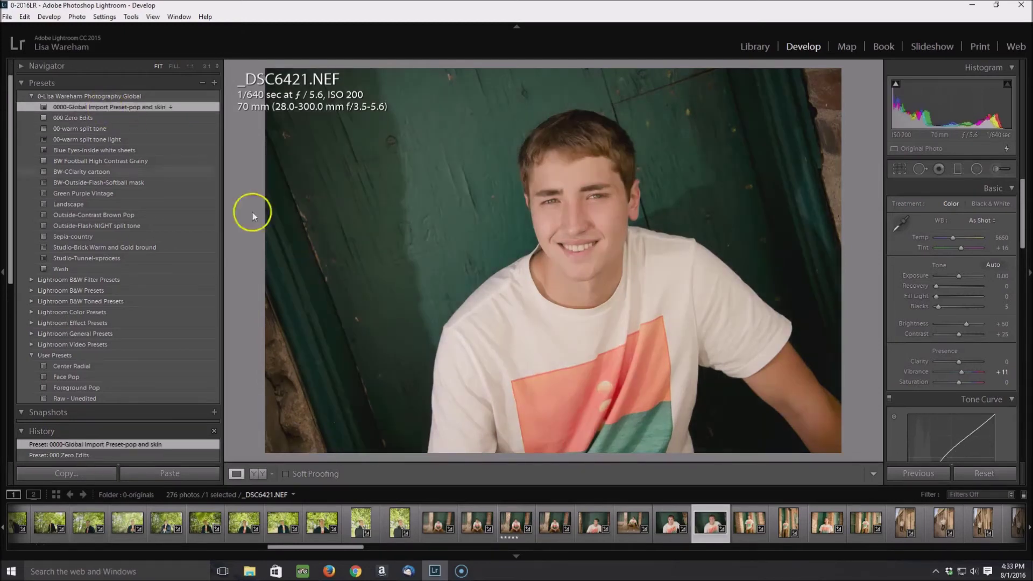
Examine the skin in _DSC6421.NEF at full size and look through the rest of the folder's photos.
left_click(586, 231)
left_click_drag(576, 233, 615, 283)
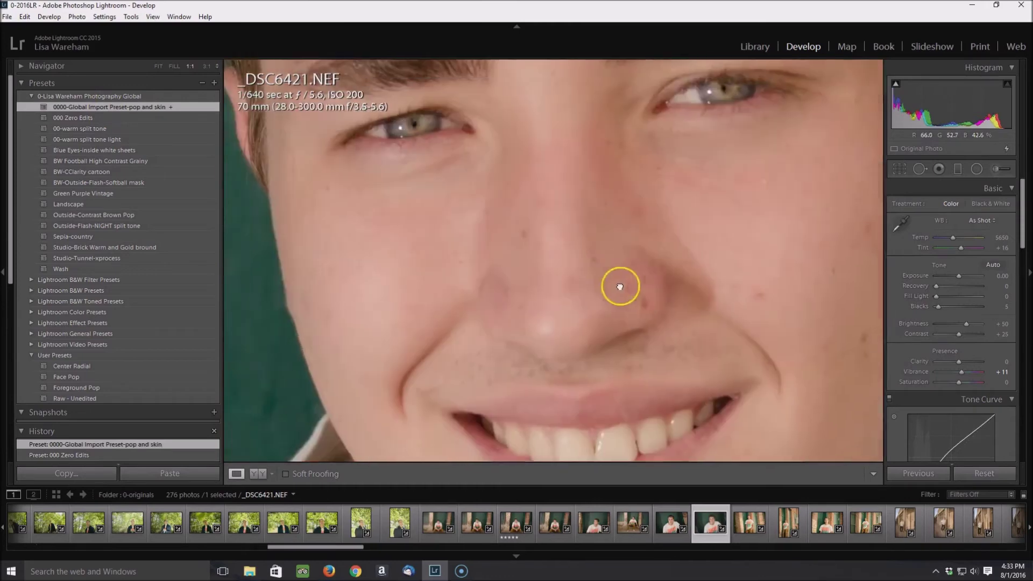
left_click(597, 240)
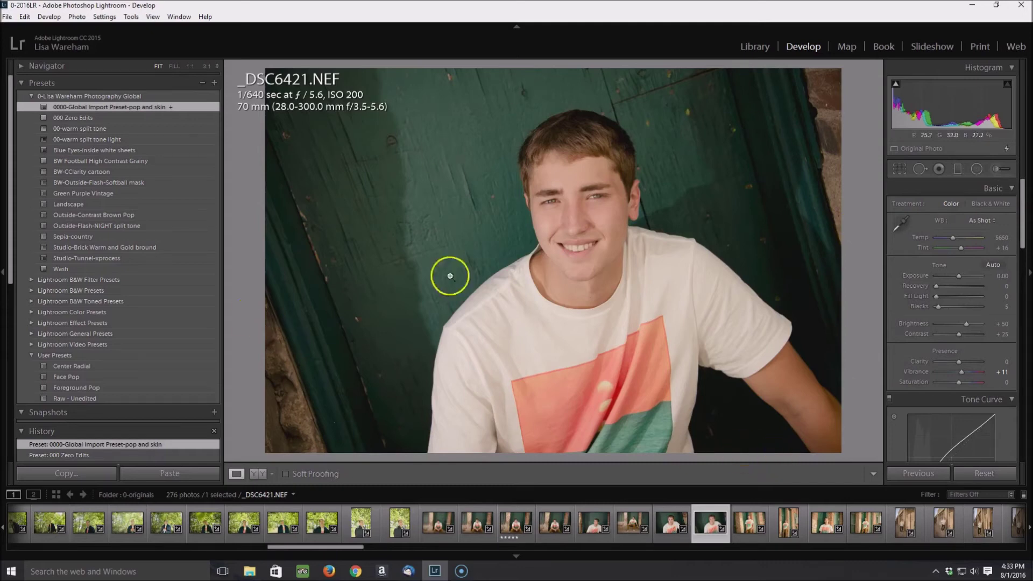
left_click_drag(347, 547, 386, 551)
left_click_drag(311, 547, 372, 557)
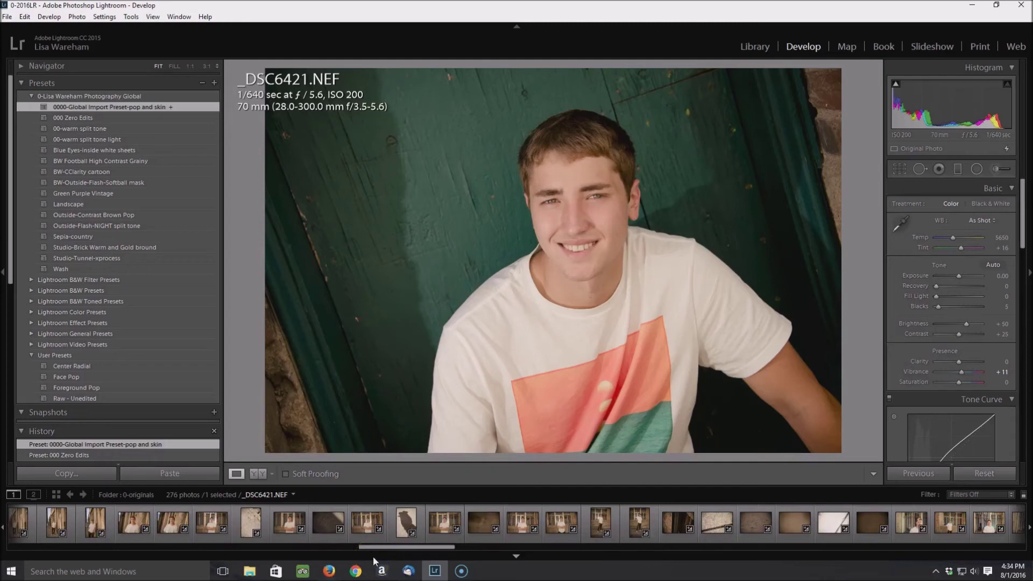
left_click_drag(363, 563, 379, 551)
left_click_drag(379, 551, 440, 549)
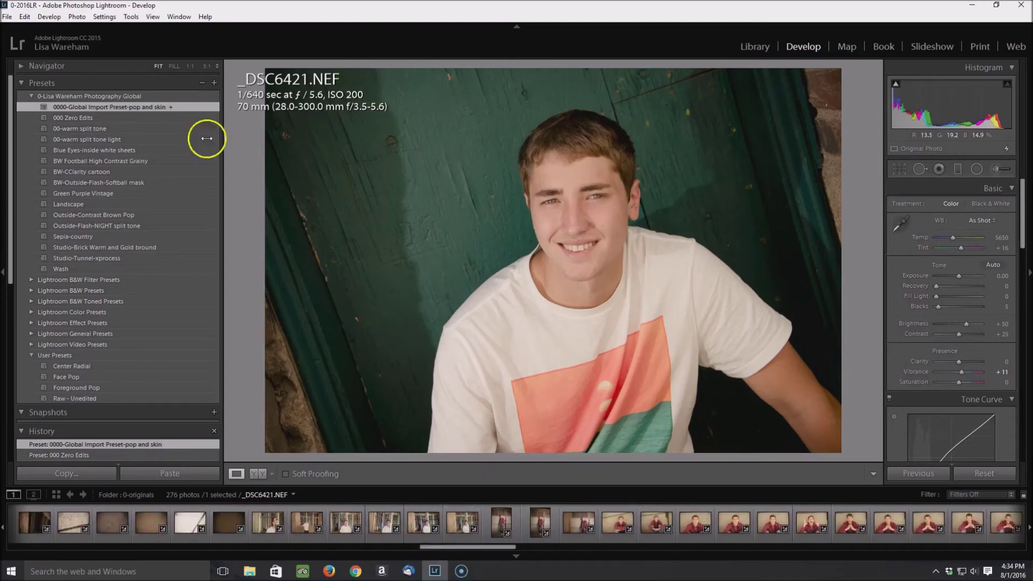
Open the 1-keepers folder in the Library and bring its photo of two boys on a dirt road into Develop.
left_click(755, 47)
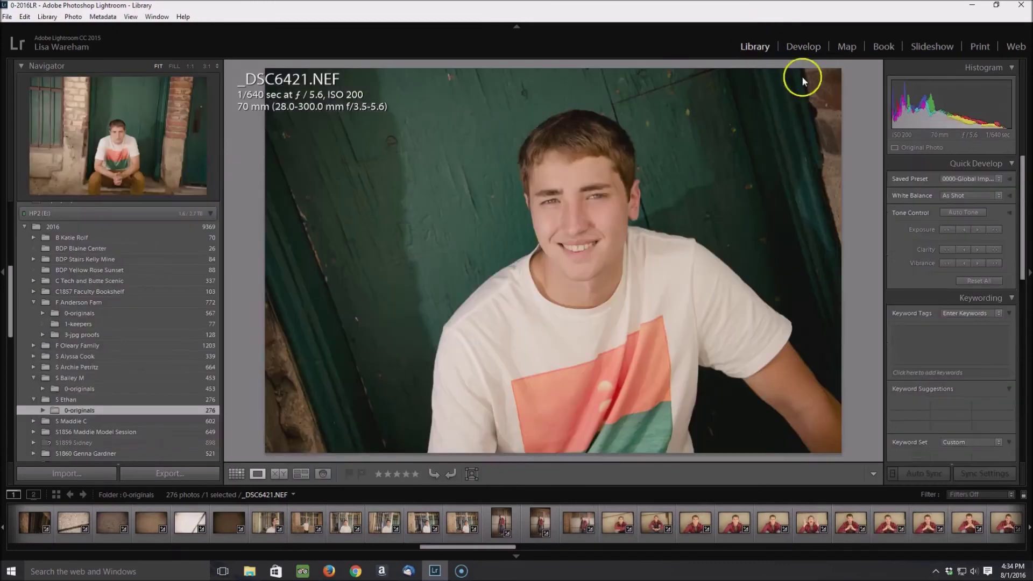
left_click(87, 326)
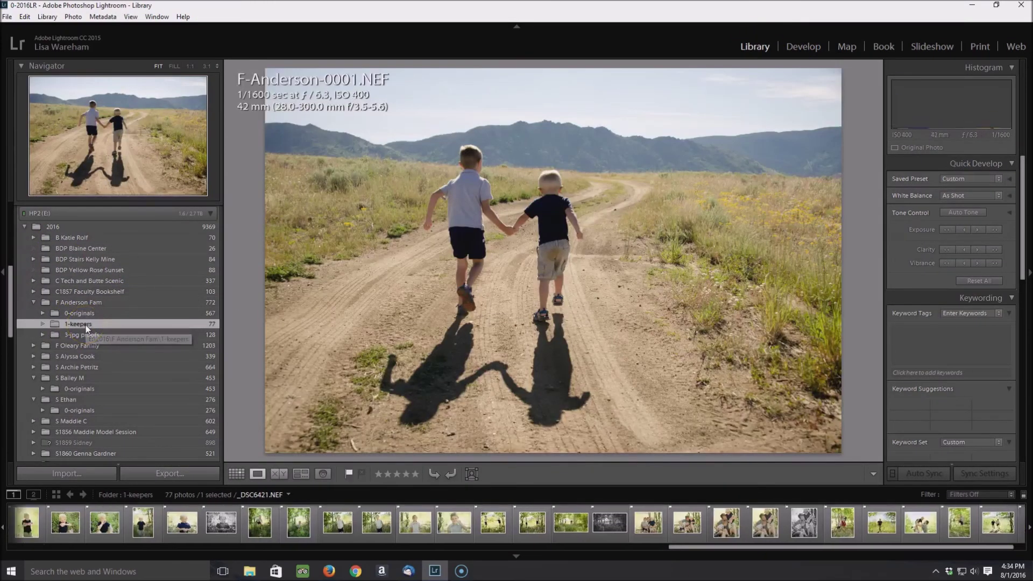
left_click(801, 48)
Reset the dirt road photo with 000 Zero Edits, apply 0000-Global Import Preset-pop and skin, and set its Exposure to +0.57.
left_click(85, 118)
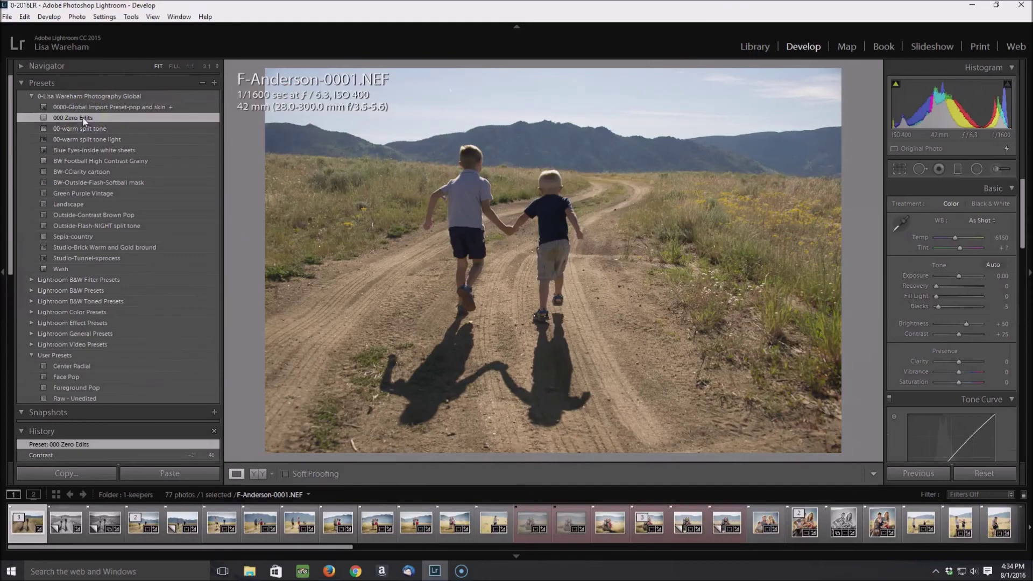
left_click(84, 107)
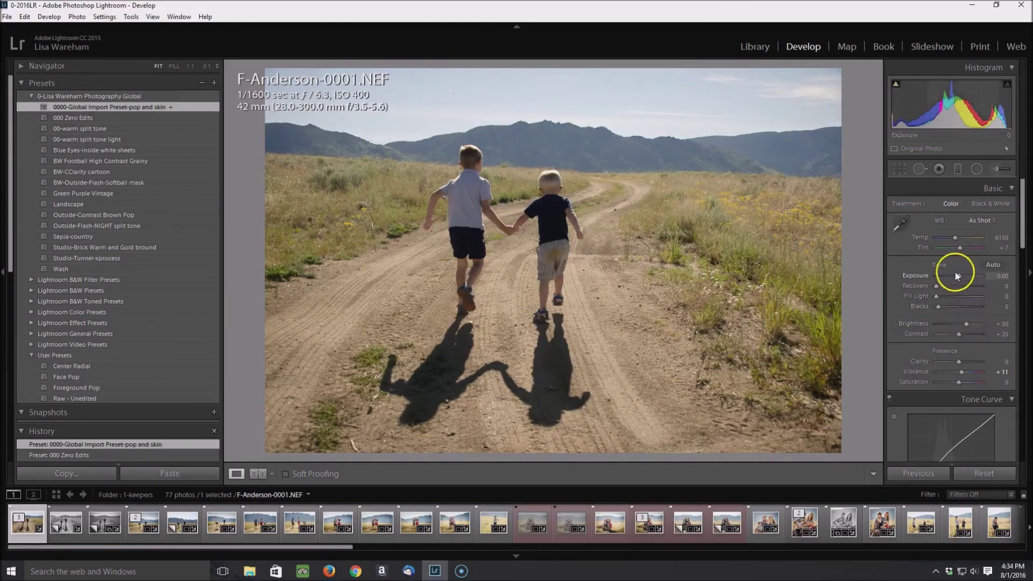
left_click_drag(959, 274, 961, 274)
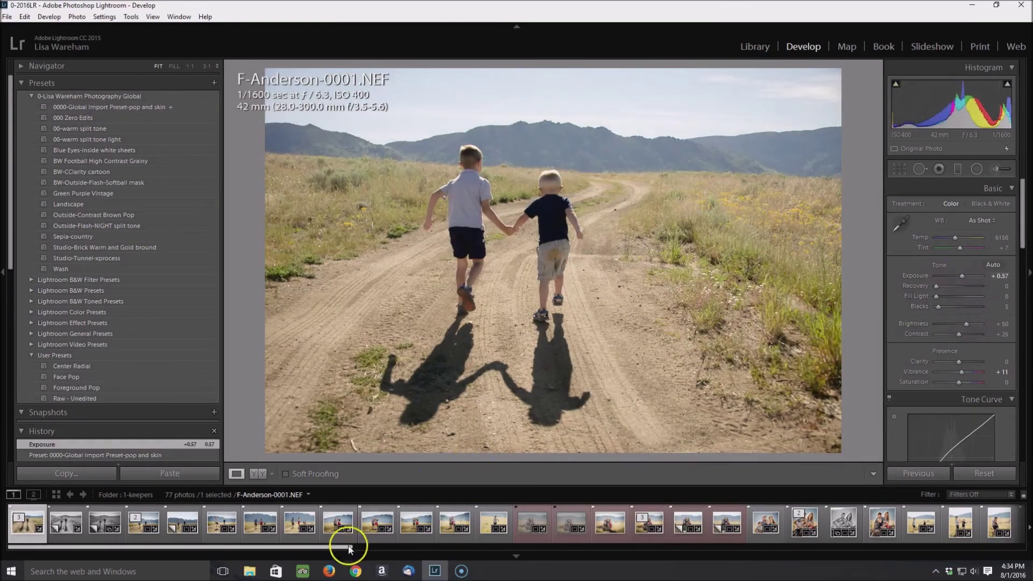
Open the Copy 2 version of the photo of a family seated on a rock and reset it with 000 Zero Edits.
left_click_drag(339, 547, 352, 546)
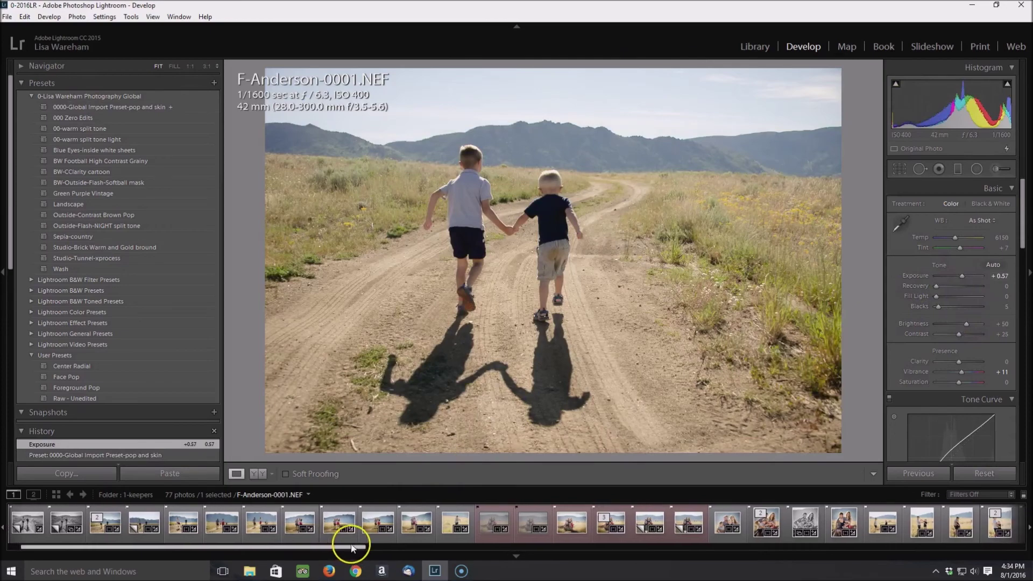
left_click(682, 529)
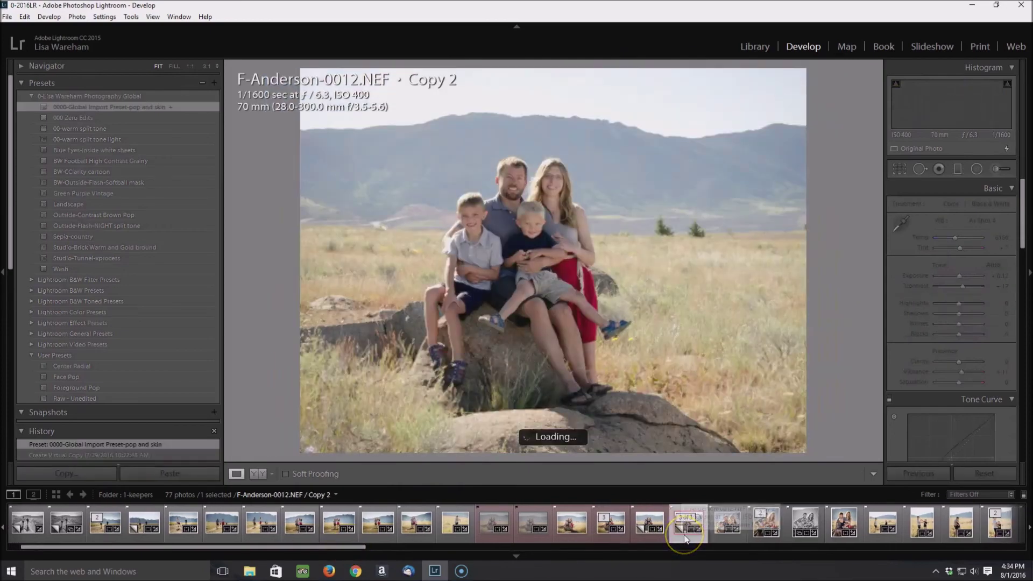
left_click(69, 118)
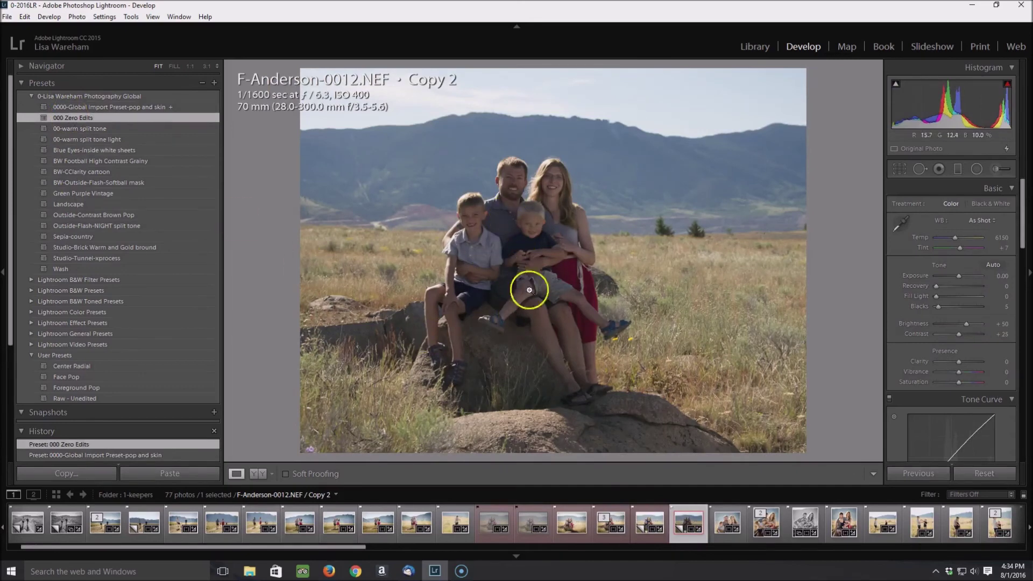
Set the family photo's Exposure to +1.14 and apply the preset 0000-Global Import Preset-pop and skin.
left_click_drag(957, 277, 963, 276)
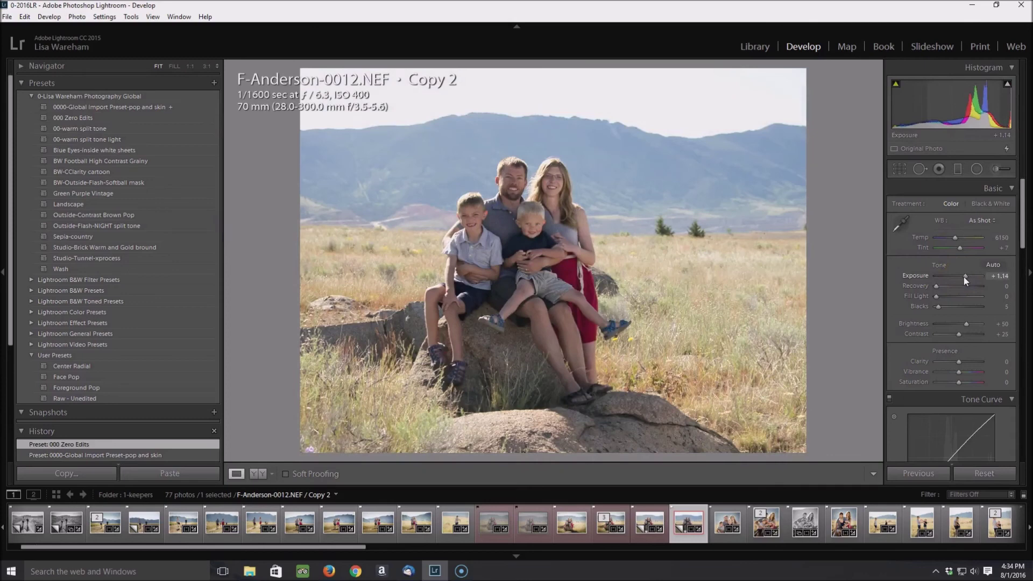
left_click_drag(964, 277, 964, 276)
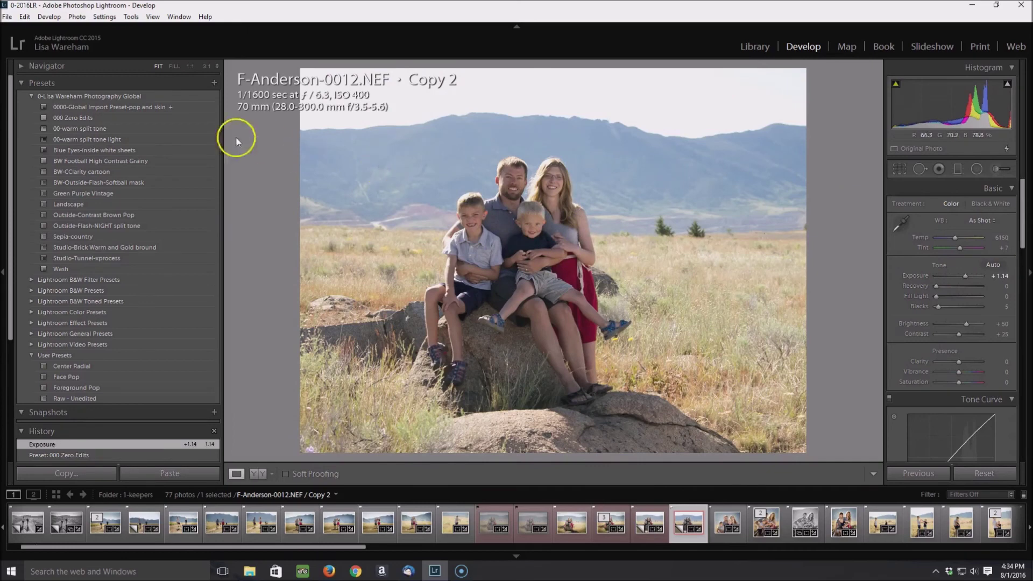
left_click(158, 107)
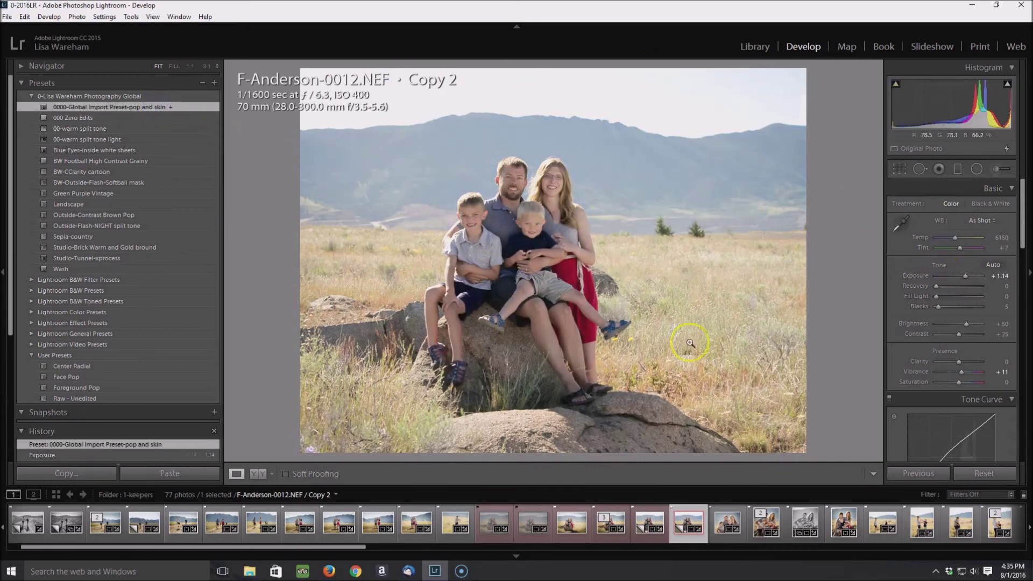
Raise the family photo's Contrast to +43 and its Vibrance to +19.
left_click_drag(357, 546, 343, 551)
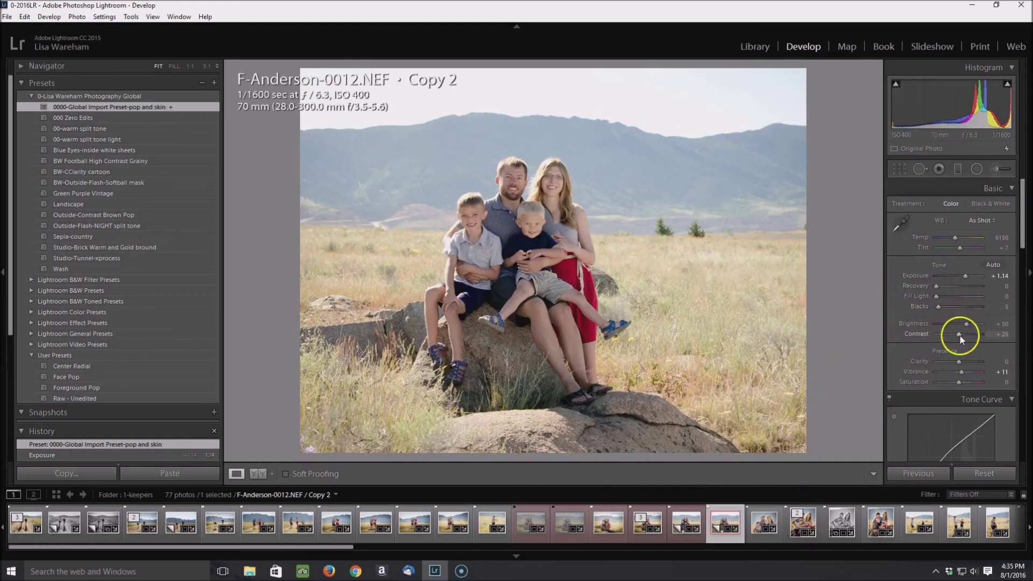
left_click_drag(960, 336, 964, 335)
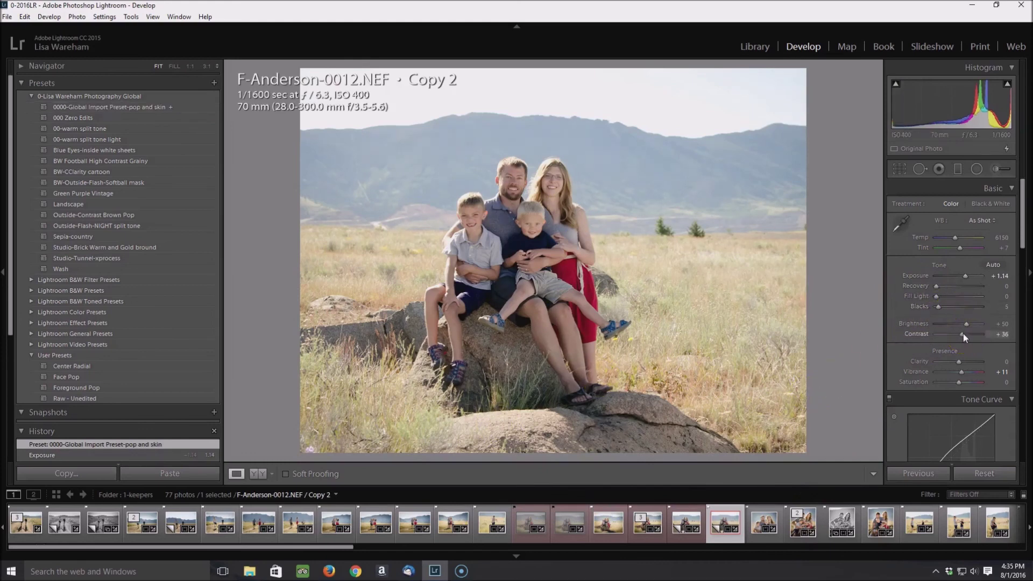
left_click_drag(963, 335, 965, 334)
left_click_drag(963, 372, 963, 372)
left_click(931, 404)
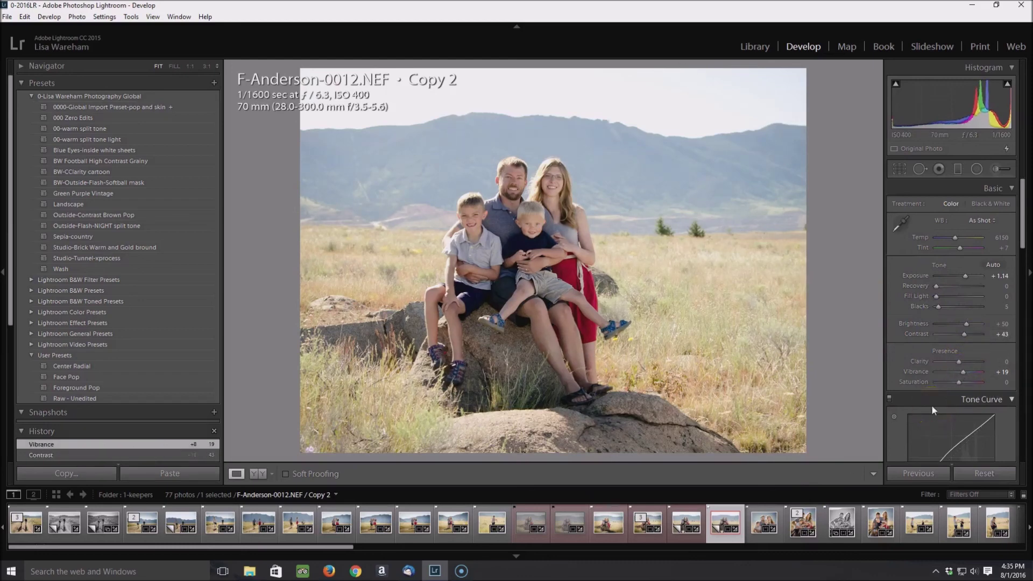